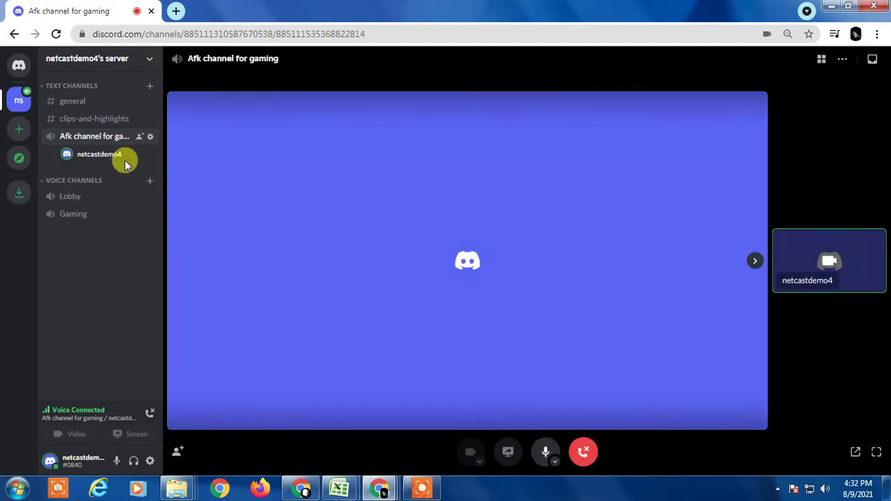
click(92, 157)
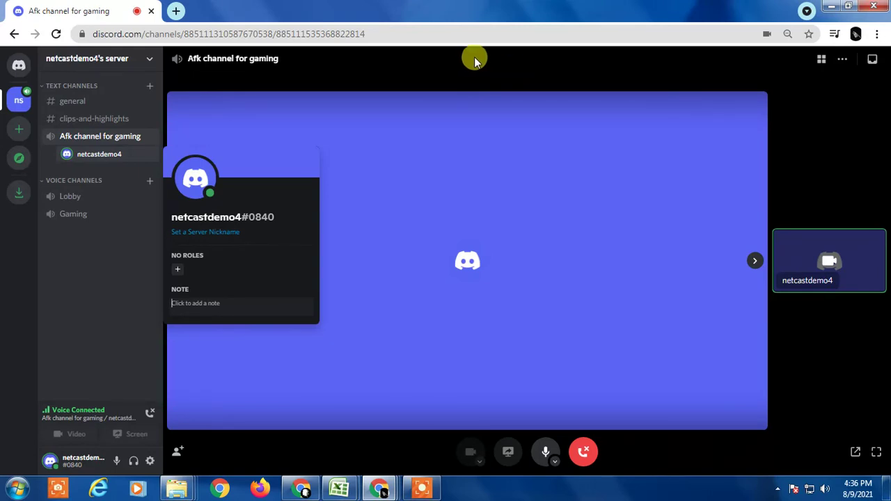
Enlarge the Discord page step by step from 90% up to 175% browser zoom.
key(ctrl+plus)
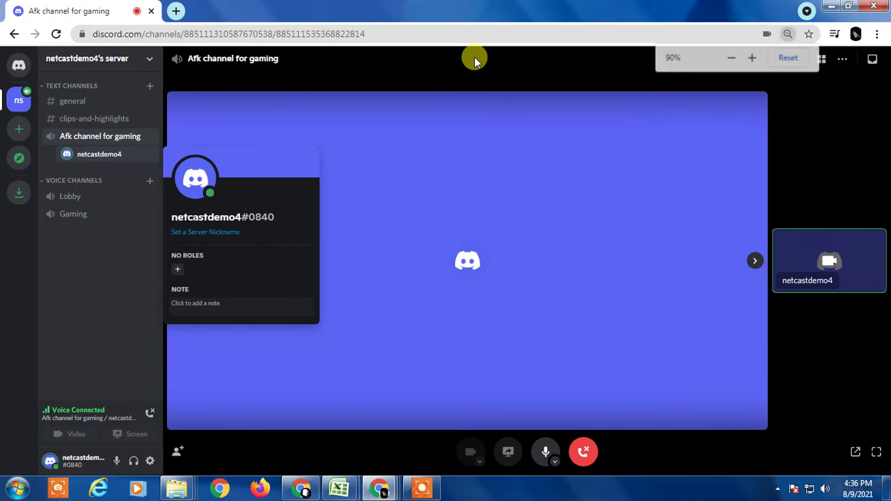
key(ctrl+plus)
key(ctrl+plus)
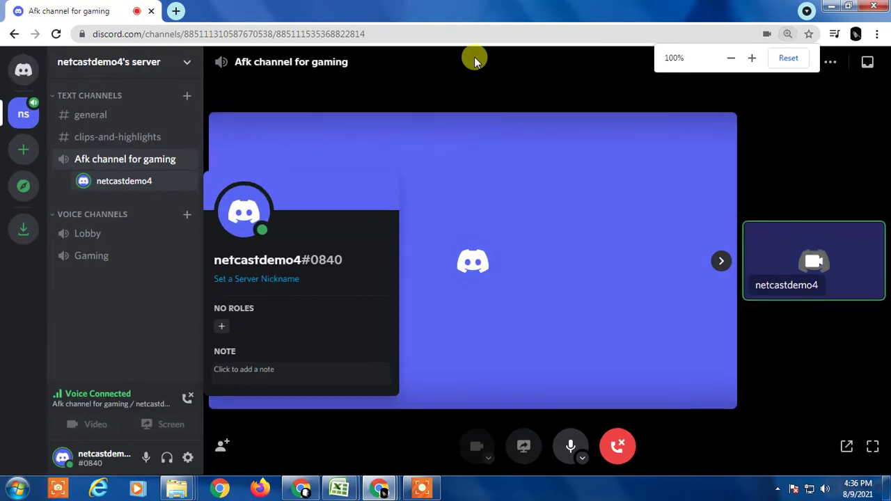
key(ctrl+plus)
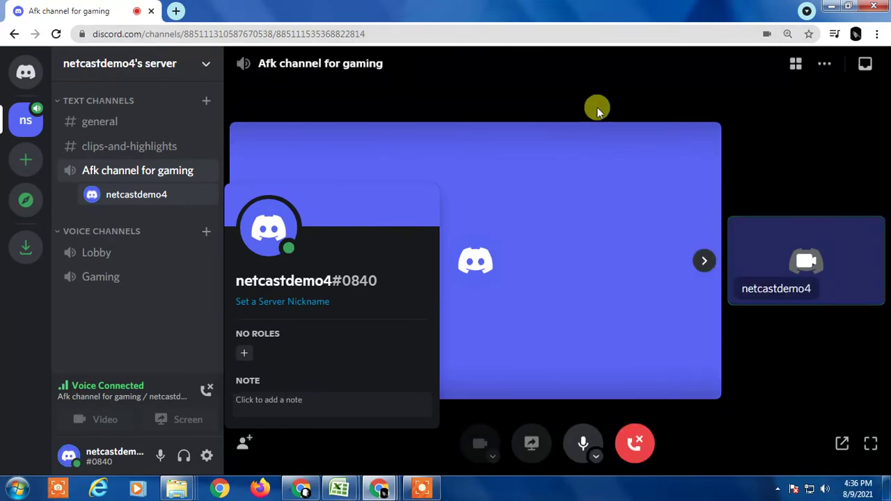
key(ctrl+plus)
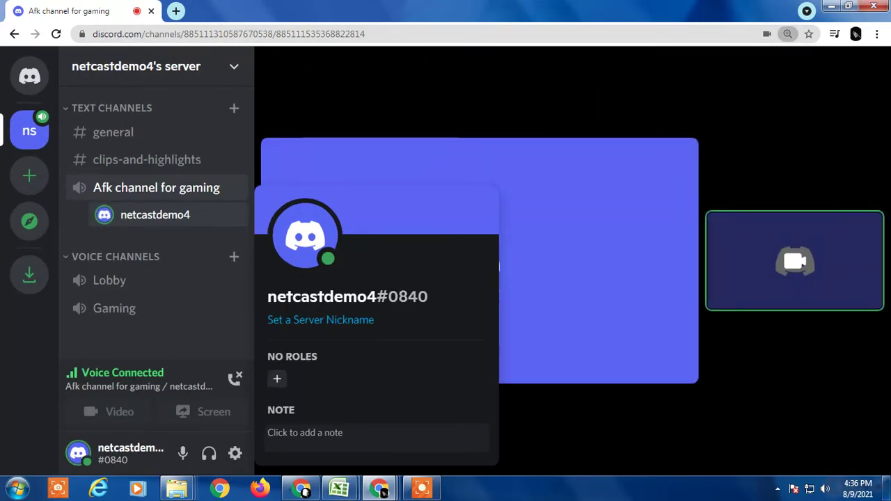
key(ctrl+plus)
key(ctrl+plus)
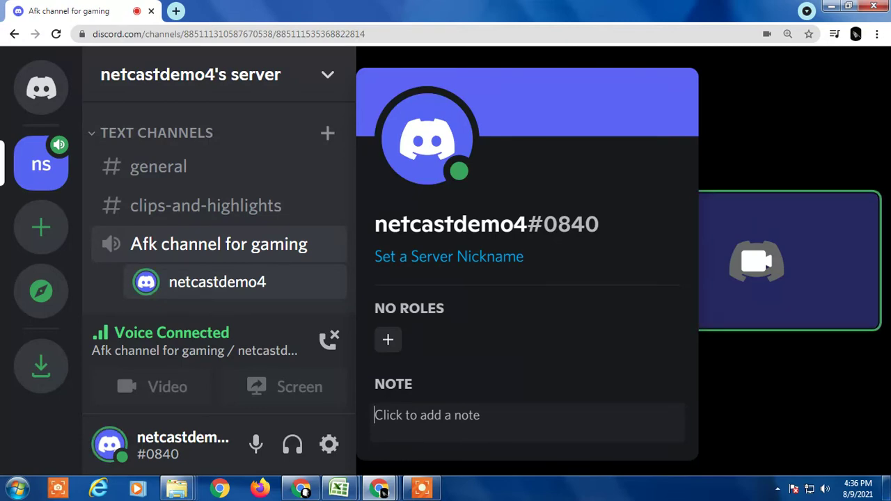
Shrink the page down through 110%, 90% and 67% to 50%, then reset zoom to 100%.
key(ctrl+minus)
key(ctrl+minus)
key(ctrl+minus)
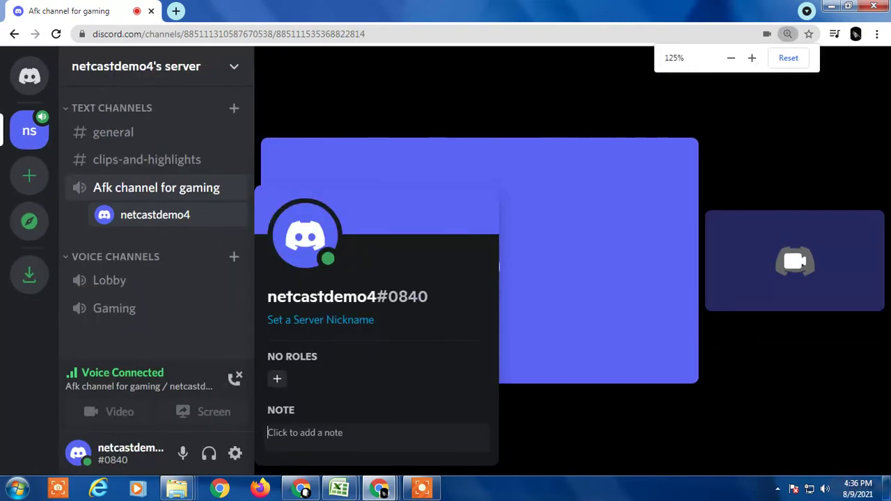
key(ctrl+minus)
key(ctrl+minus)
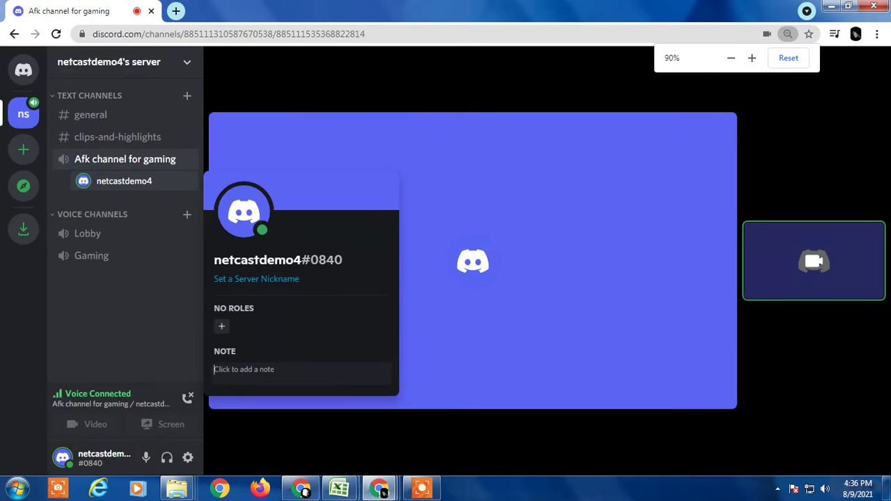
key(ctrl+minus)
key(ctrl+minus)
key(ctrl+minus)
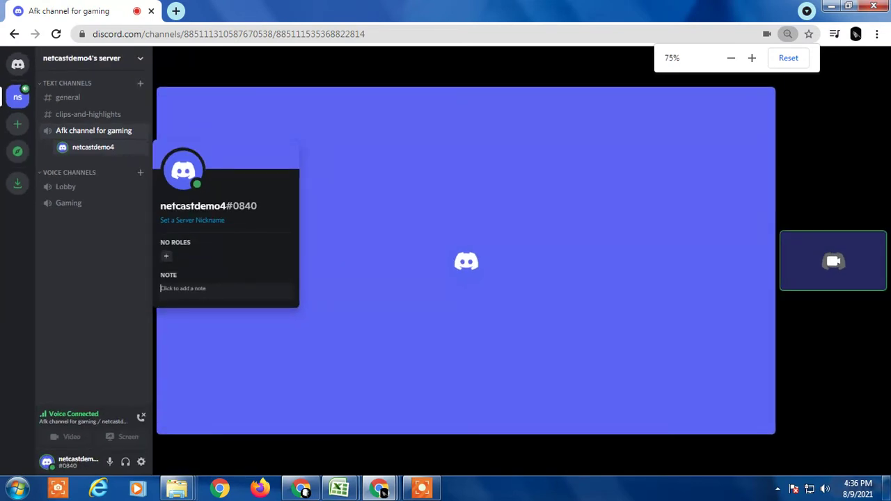
key(ctrl+minus)
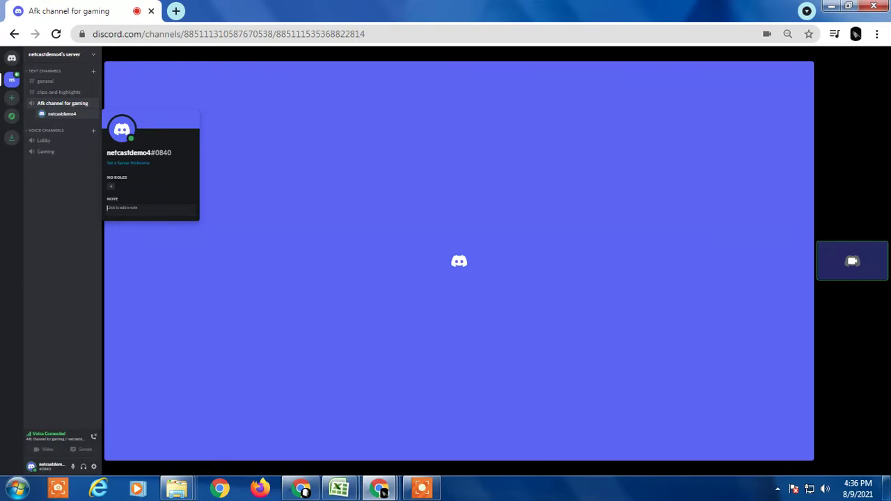
key(ctrl+0)
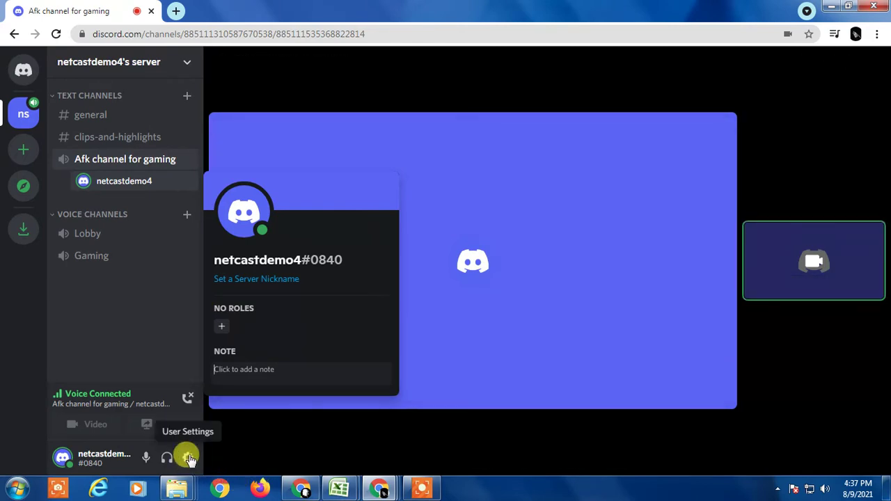
Open User Settings to the Appearance page and scroll down to the font options.
click(189, 459)
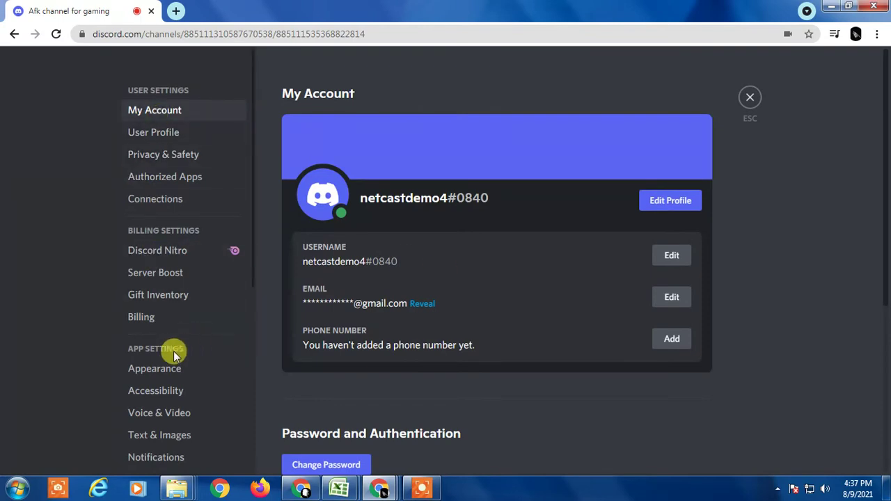
click(169, 374)
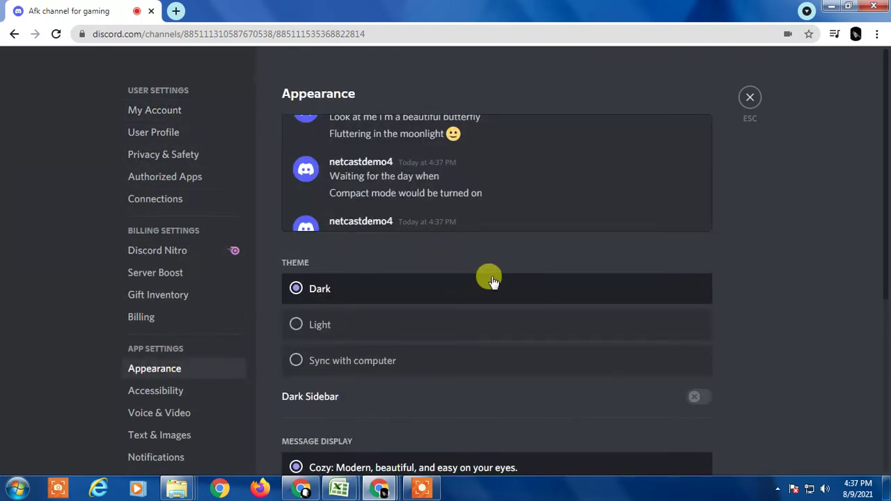
scroll(490, 280, down, 5)
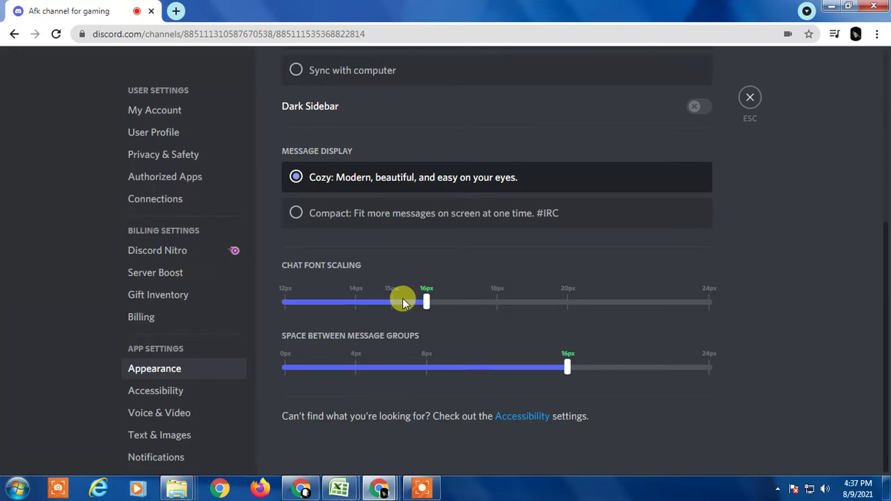
Try larger chat font sizes around 18px and 20px, then return the slider to 16px.
click(426, 301)
drag(464, 304, 490, 303)
mouse_move(426, 301)
mouse_down()
mouse_move(634, 292)
mouse_move(709, 302)
mouse_move(311, 307)
mouse_move(426, 307)
mouse_up()
click(567, 300)
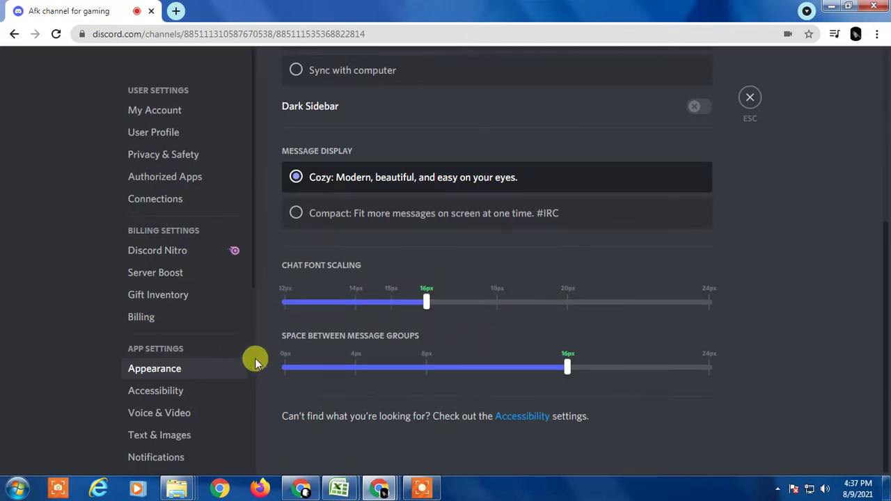
mouse_move(557, 372)
mouse_down()
mouse_move(483, 371)
mouse_move(579, 374)
mouse_up()
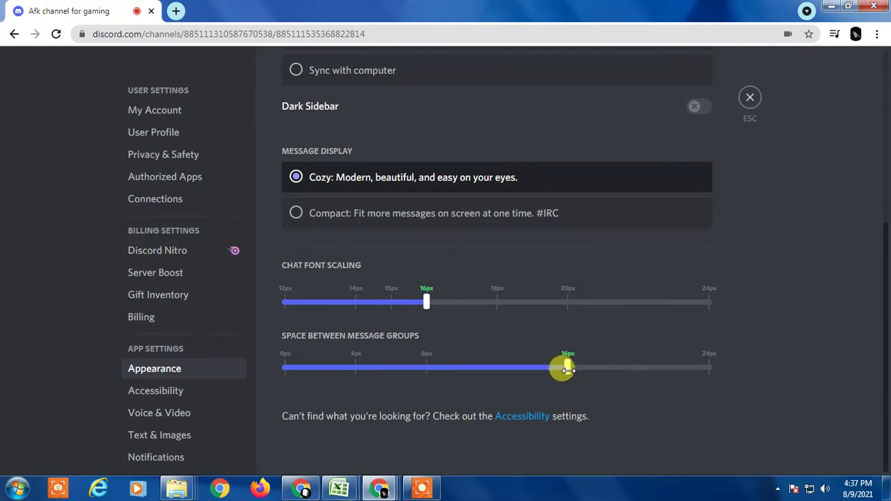
mouse_move(563, 365)
mouse_down()
mouse_move(483, 374)
mouse_move(568, 381)
mouse_up()
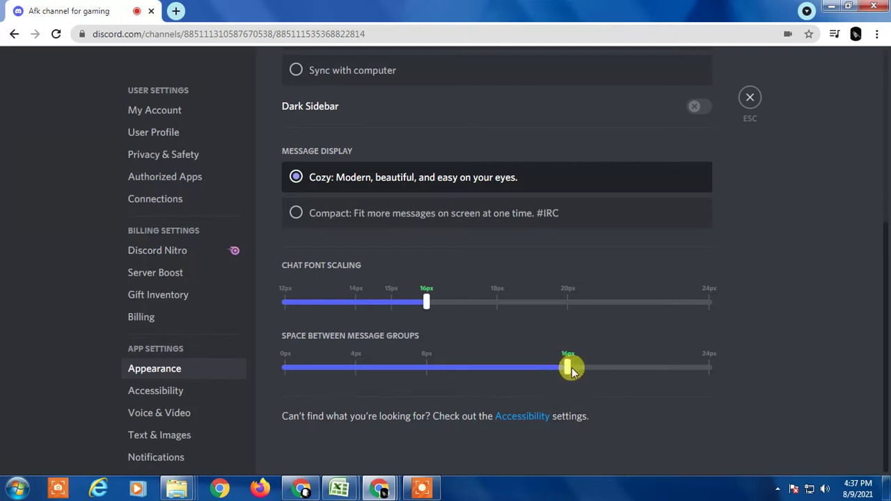
drag(567, 366, 662, 370)
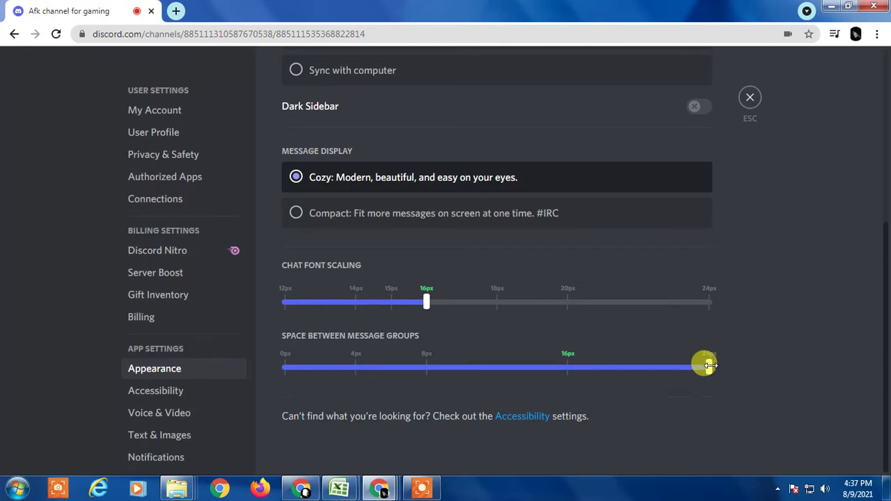
drag(703, 366, 291, 371)
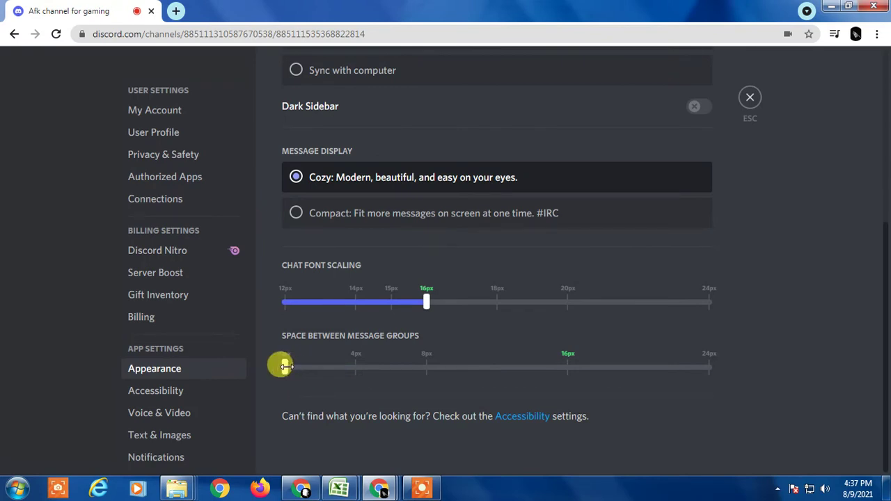
drag(343, 370, 571, 370)
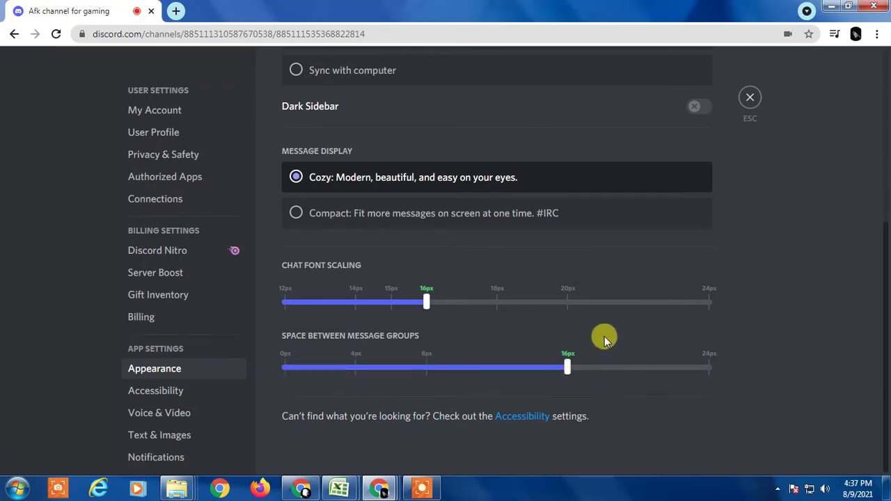
In Accessibility settings, speed up the text-to-speech rate and preview samples at faster rates.
click(525, 418)
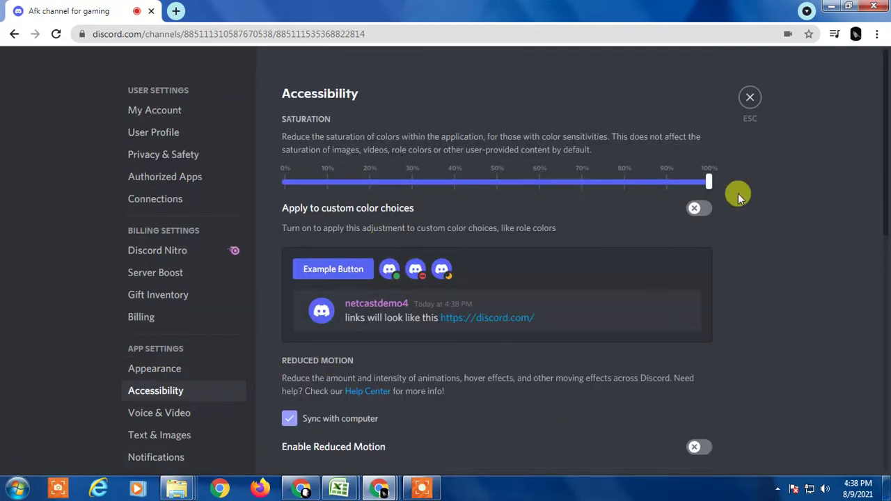
scroll(521, 332, down, 4)
scroll(528, 332, down, 4)
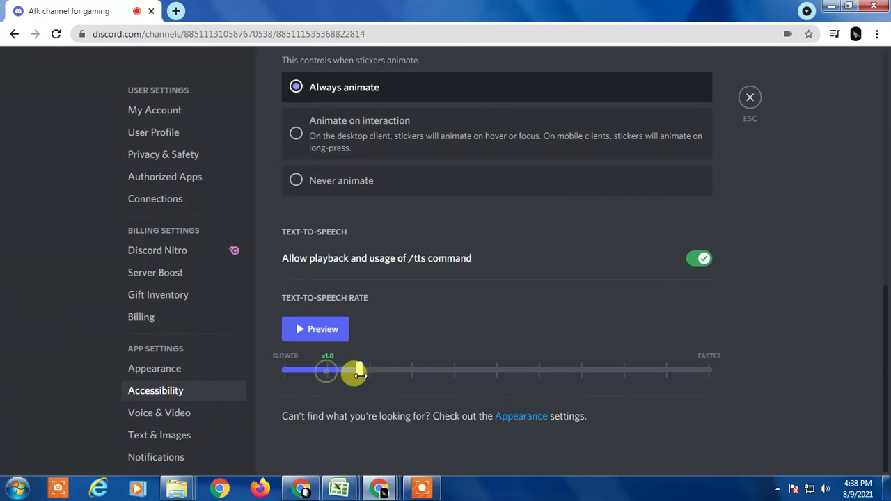
mouse_move(353, 370)
mouse_down()
mouse_move(448, 376)
mouse_move(357, 372)
mouse_up()
click(337, 332)
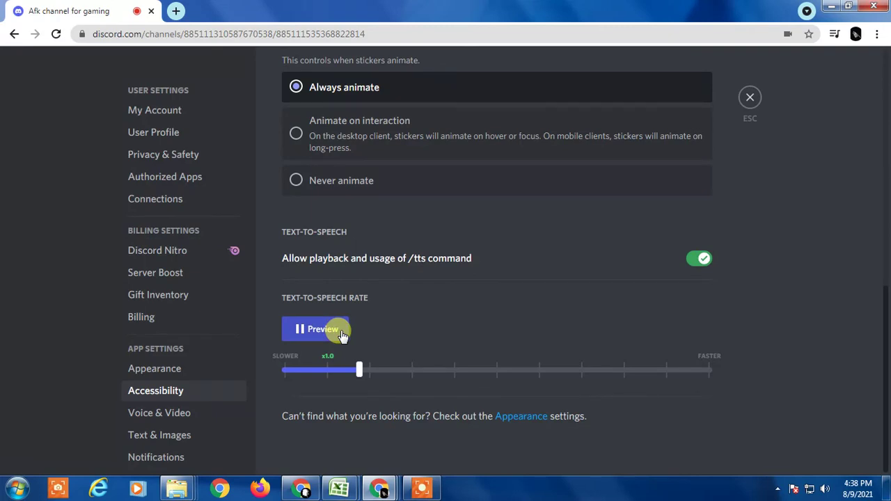
drag(357, 369, 533, 368)
click(307, 328)
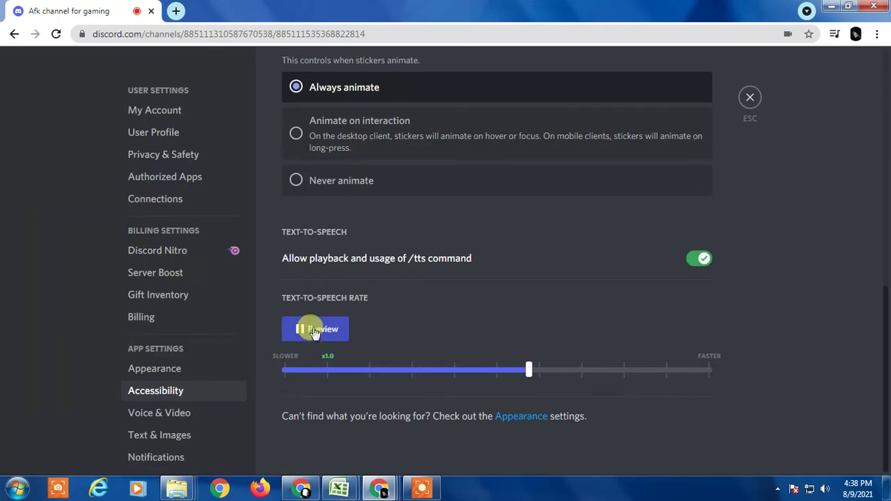
Lower the speech rate to a moderate speed above x1.0, then minimize Chrome to the desktop.
mouse_move(523, 368)
mouse_down()
mouse_move(362, 369)
mouse_move(402, 379)
mouse_up()
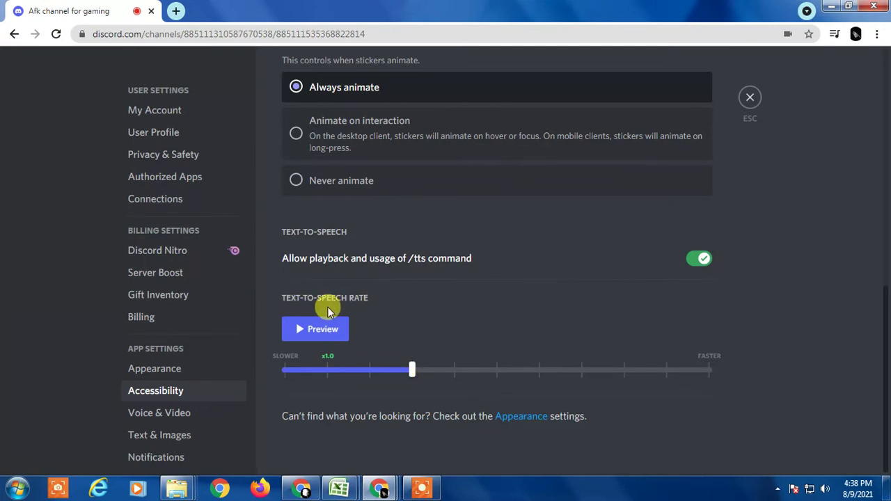
scroll(483, 348, up, 6)
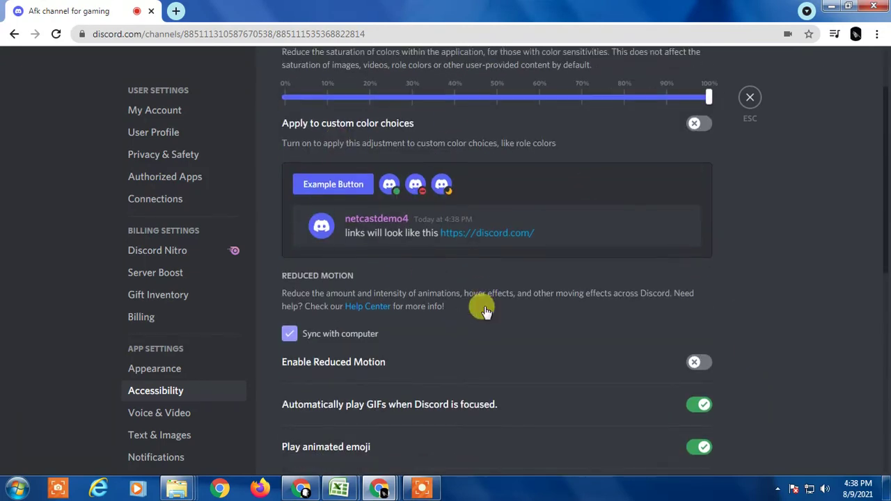
scroll(264, 255, down, 2)
scroll(265, 264, up, 4)
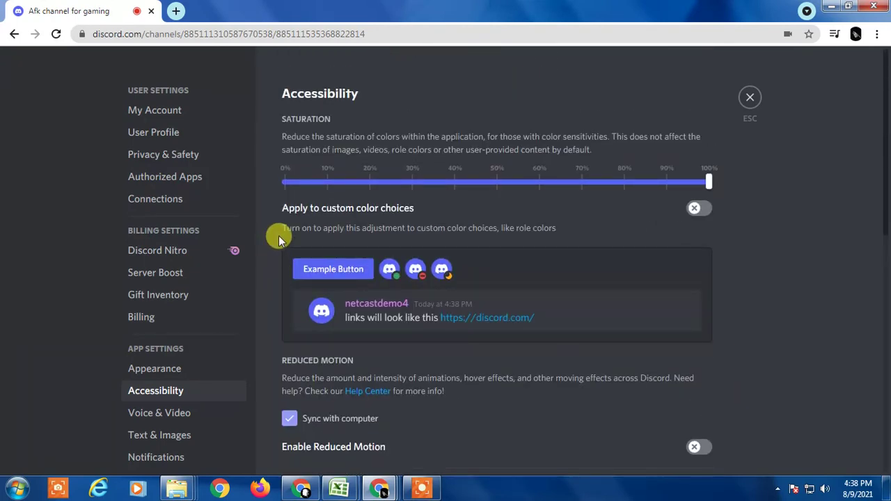
key(super+d)
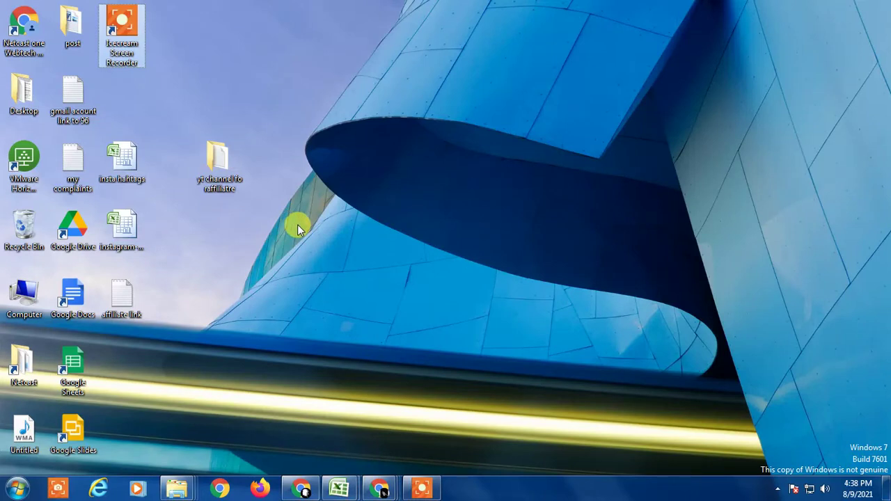